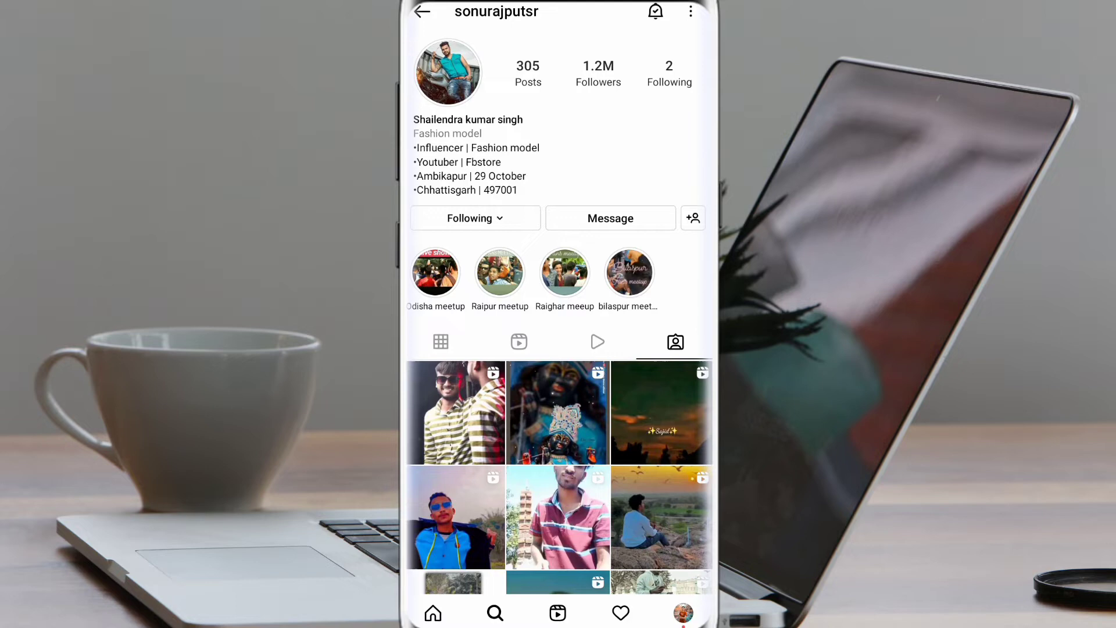
drag(558, 262, 558, 367)
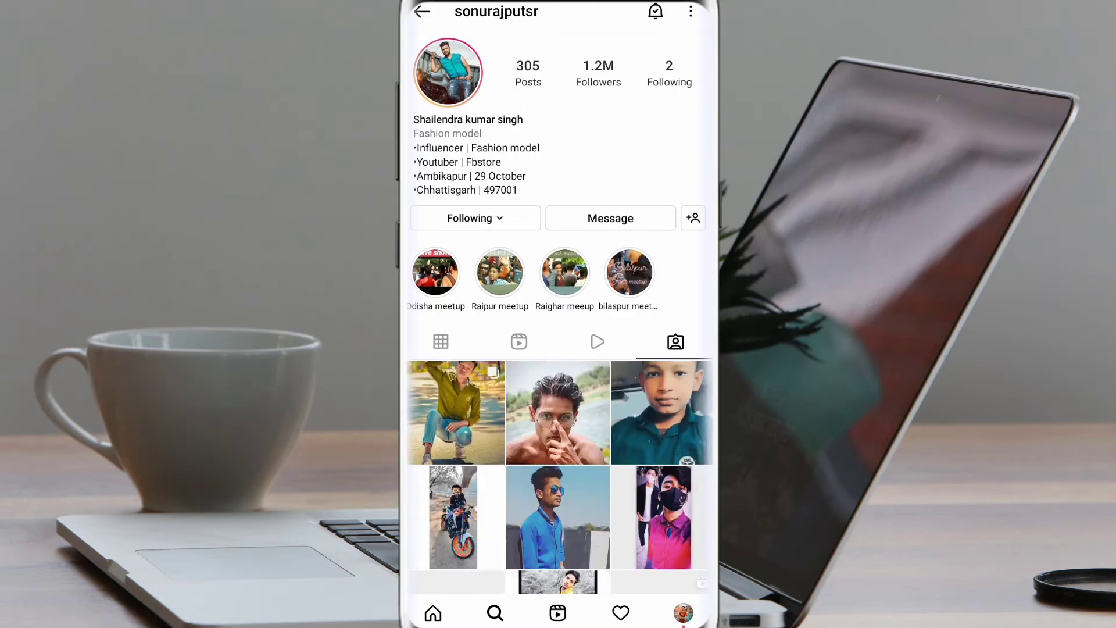
click(456, 412)
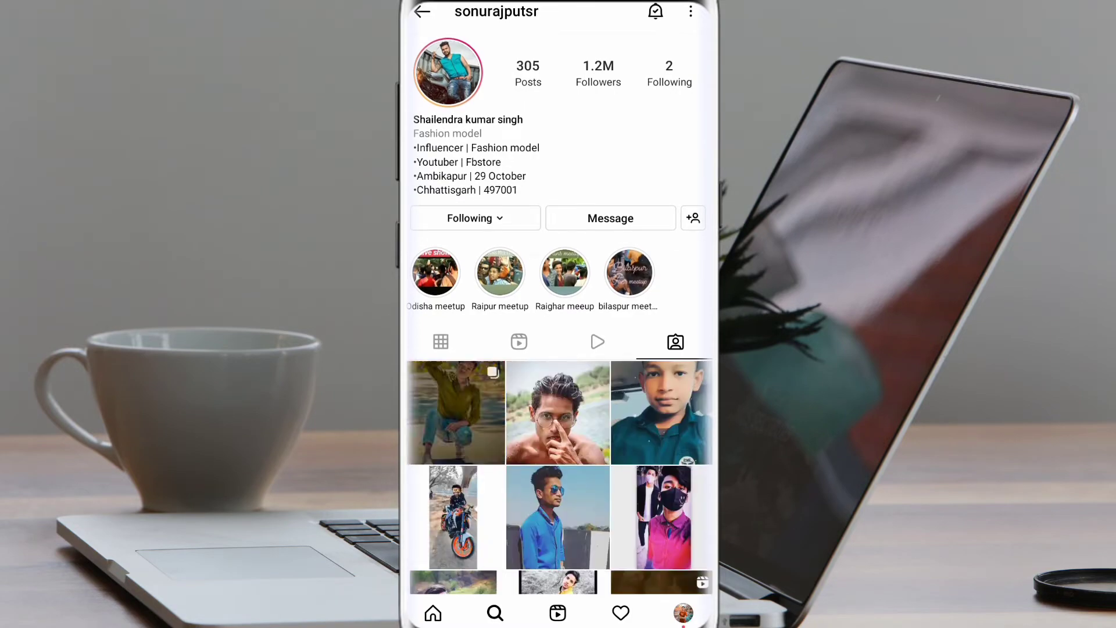
scroll(558, 314, down, 10)
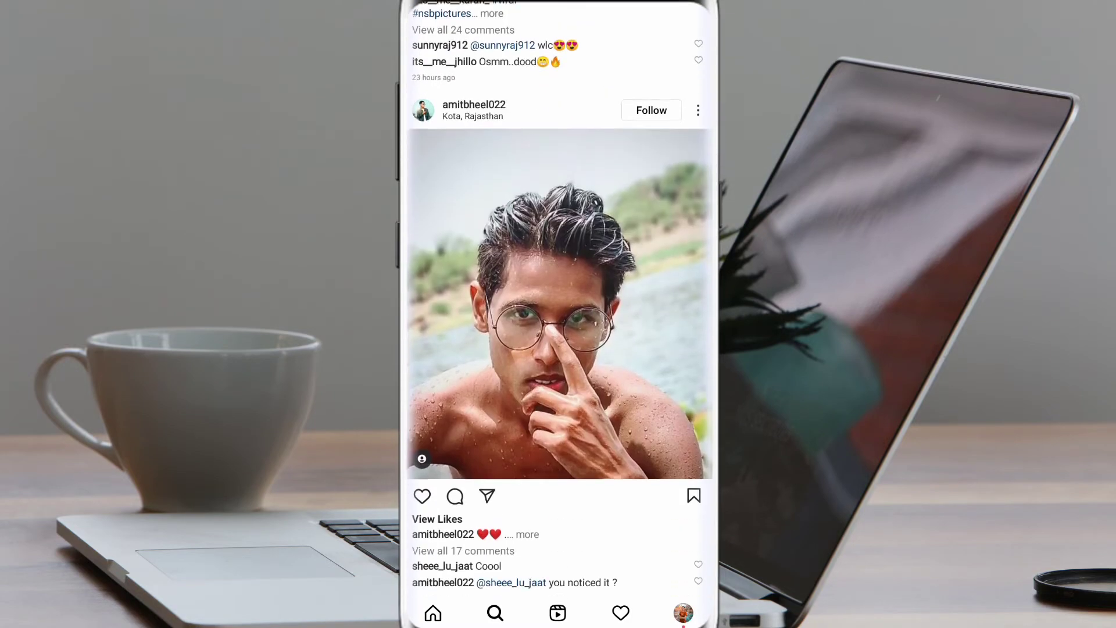
scroll(559, 314, up, 10)
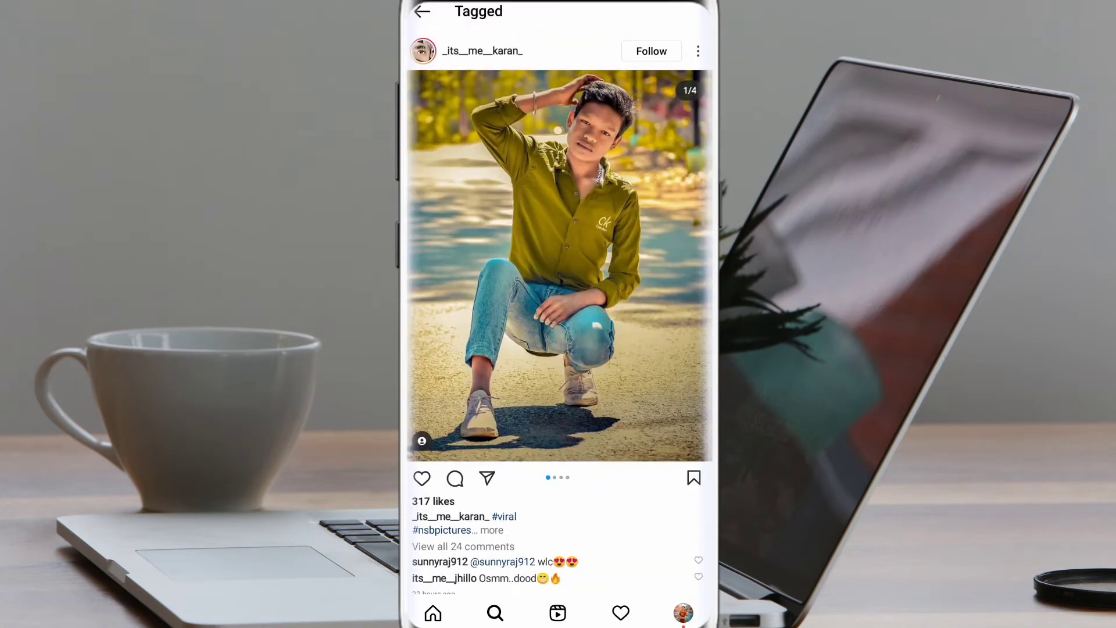
click(422, 12)
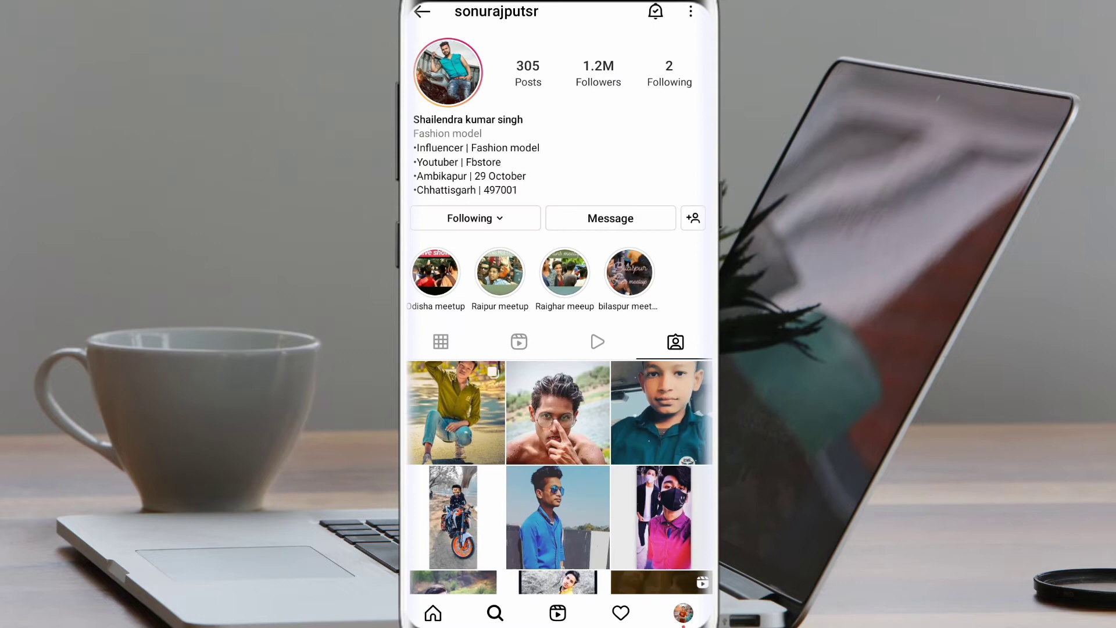
scroll(558, 314, up, 3)
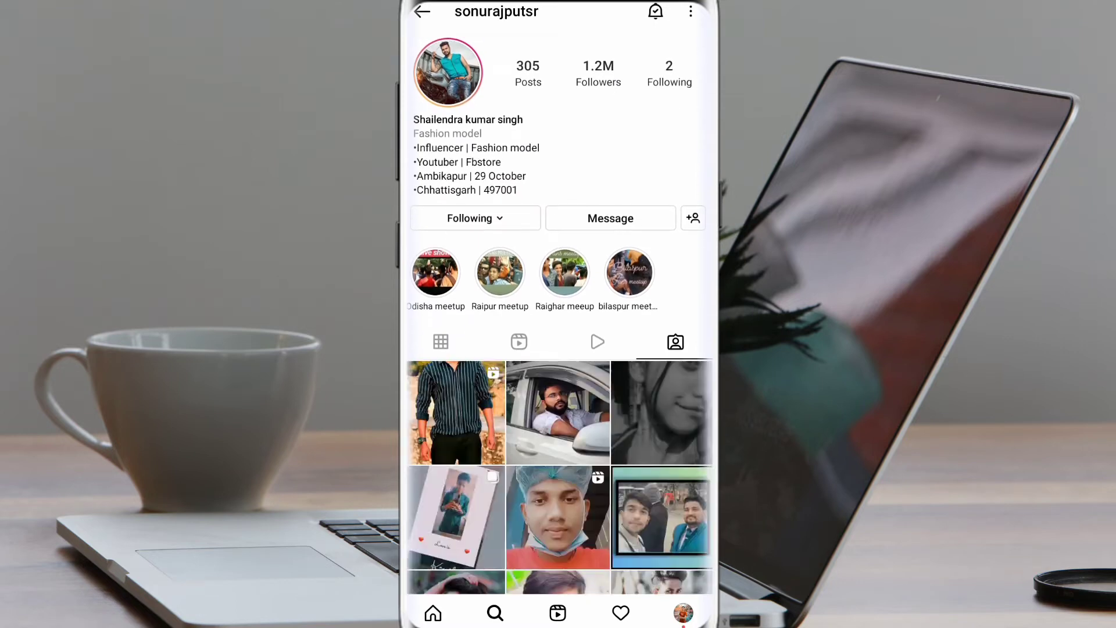
scroll(559, 313, up, 3)
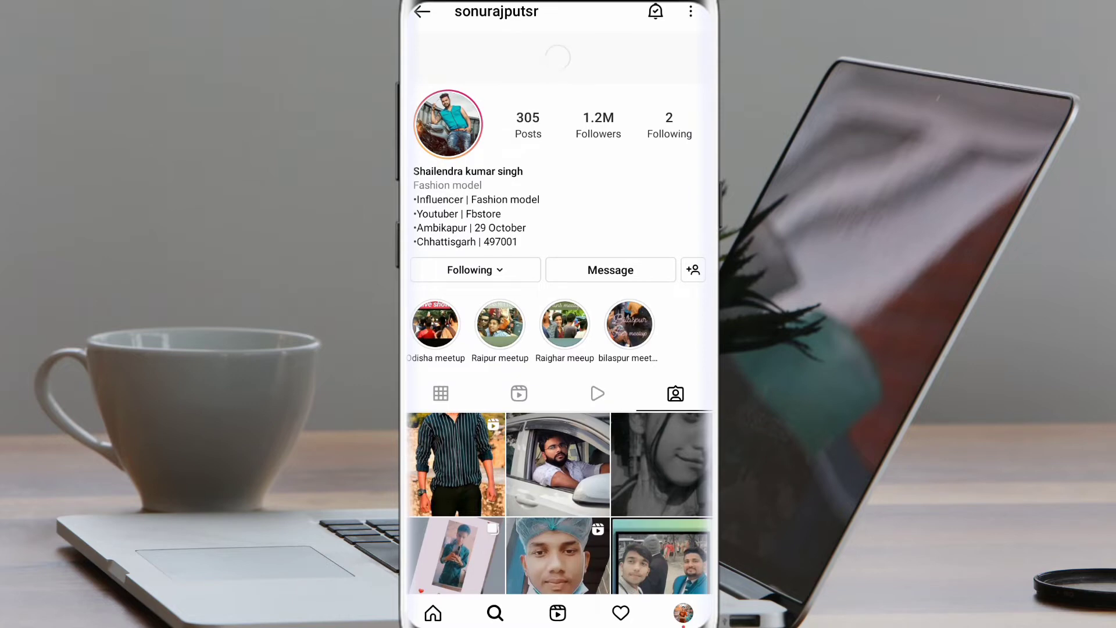
scroll(558, 314, up, 3)
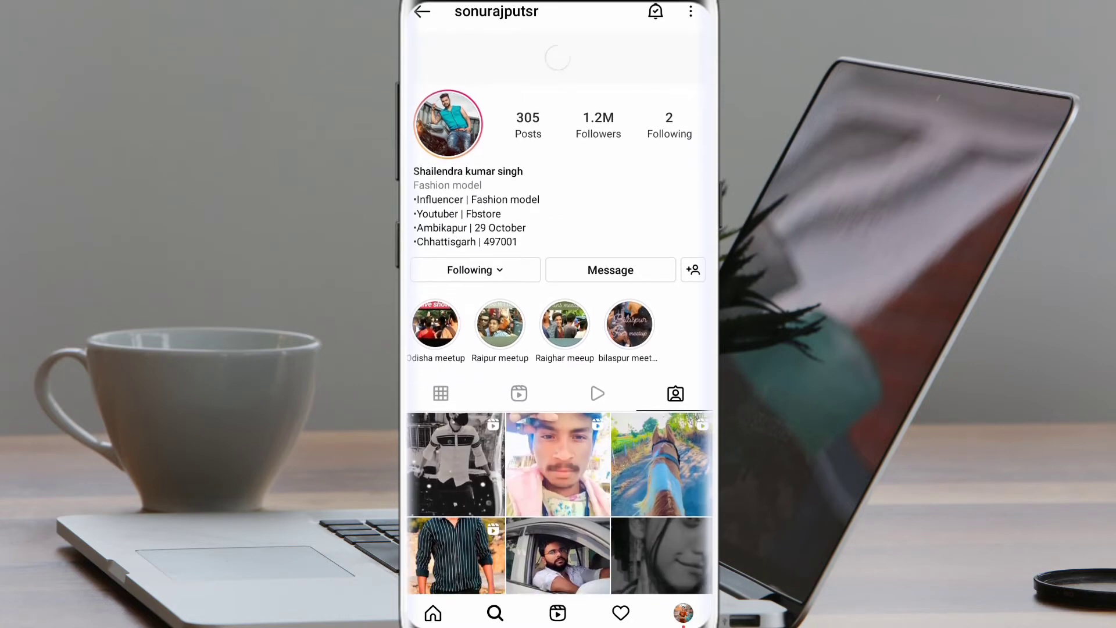
Reopen the newest black-and-white tagged reel after refreshing and load its 18 comments.
click(457, 414)
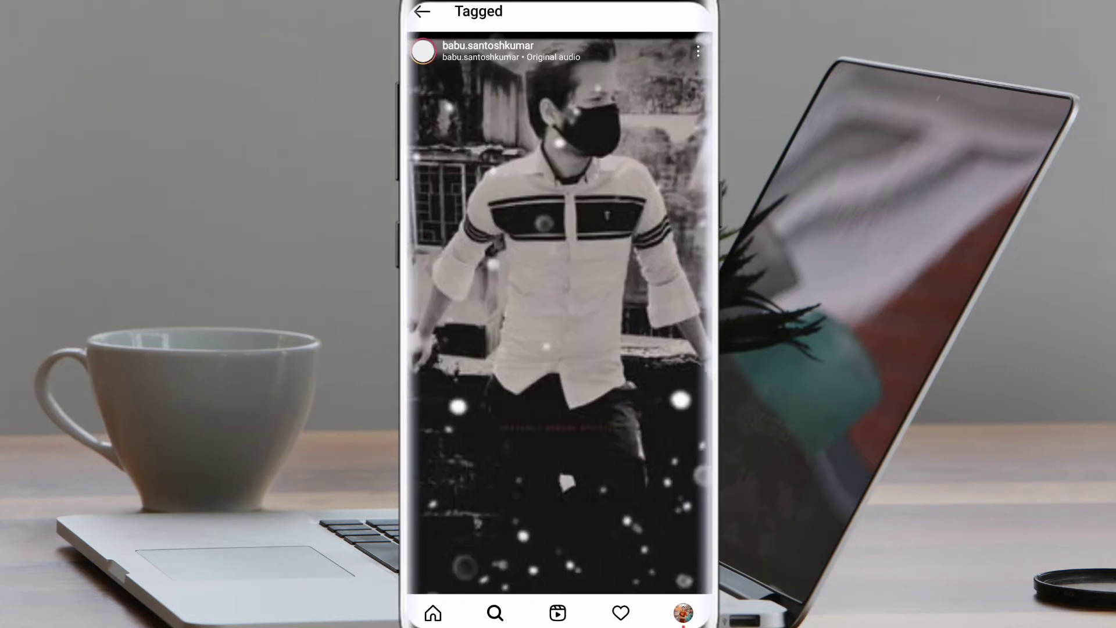
scroll(558, 315, down, 5)
scroll(558, 314, down, 3)
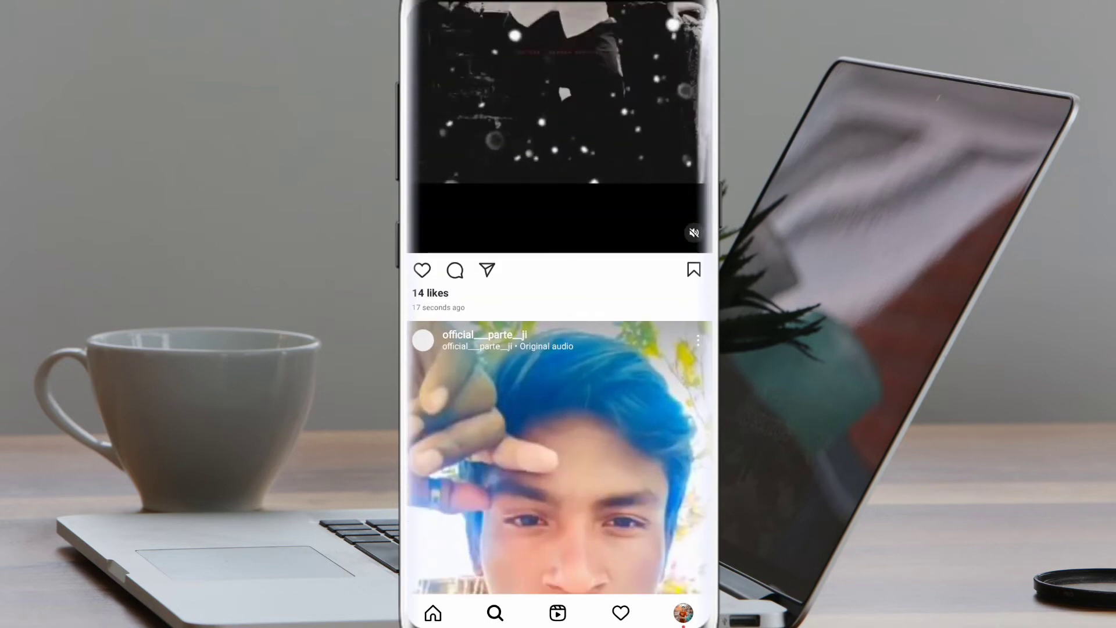
scroll(558, 314, up, 5)
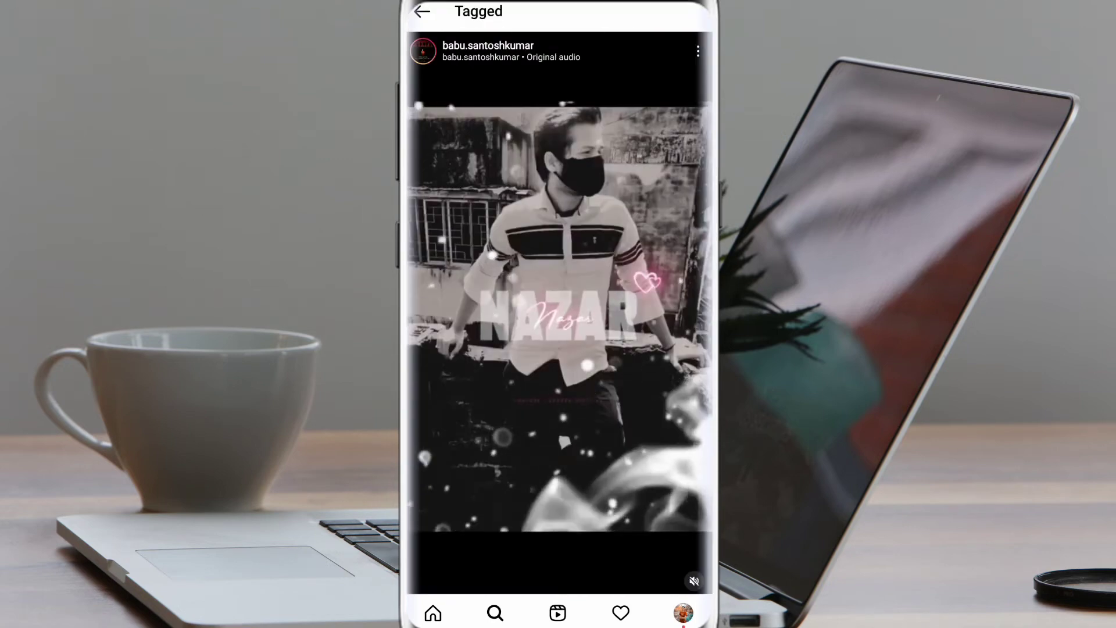
scroll(558, 314, down, 5)
scroll(558, 314, up, 5)
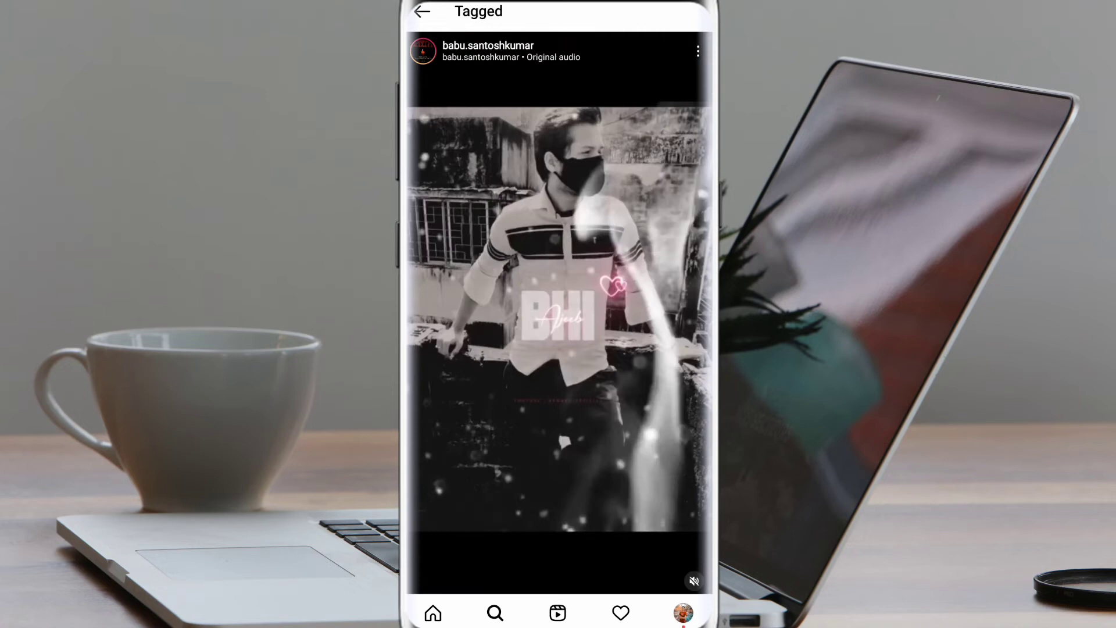
click(423, 11)
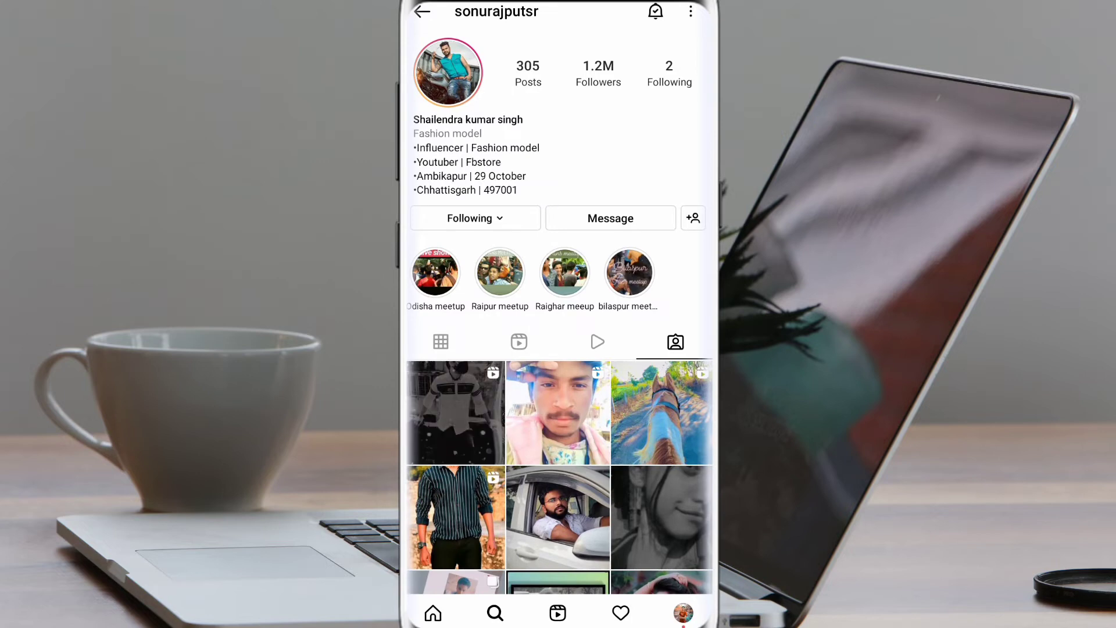
click(456, 412)
scroll(558, 349, down, 5)
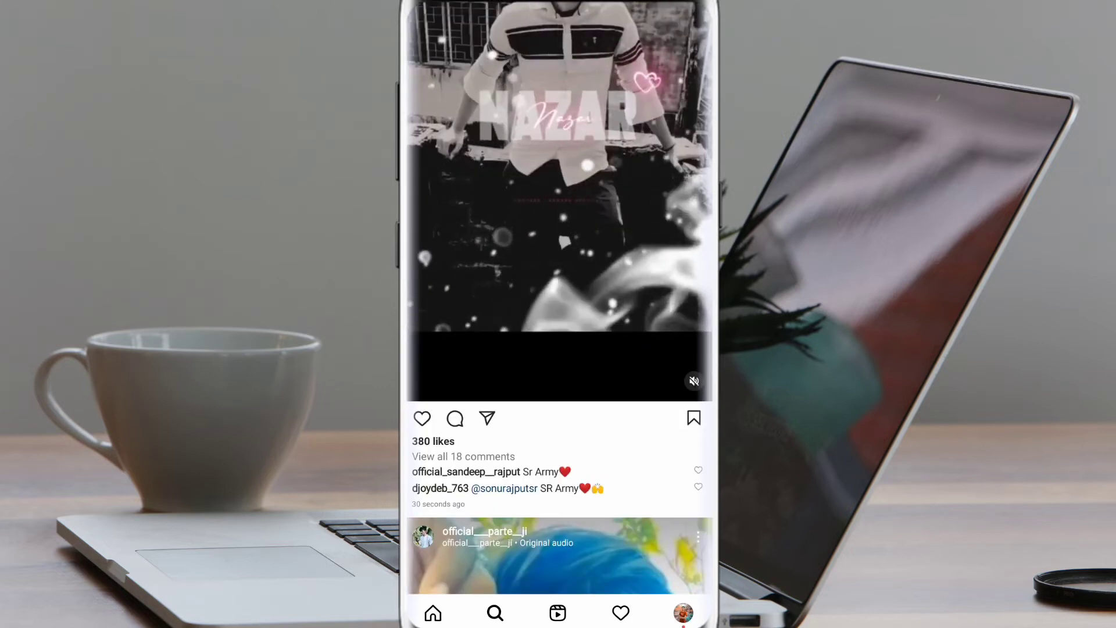
scroll(559, 349, up, 5)
scroll(558, 349, down, 5)
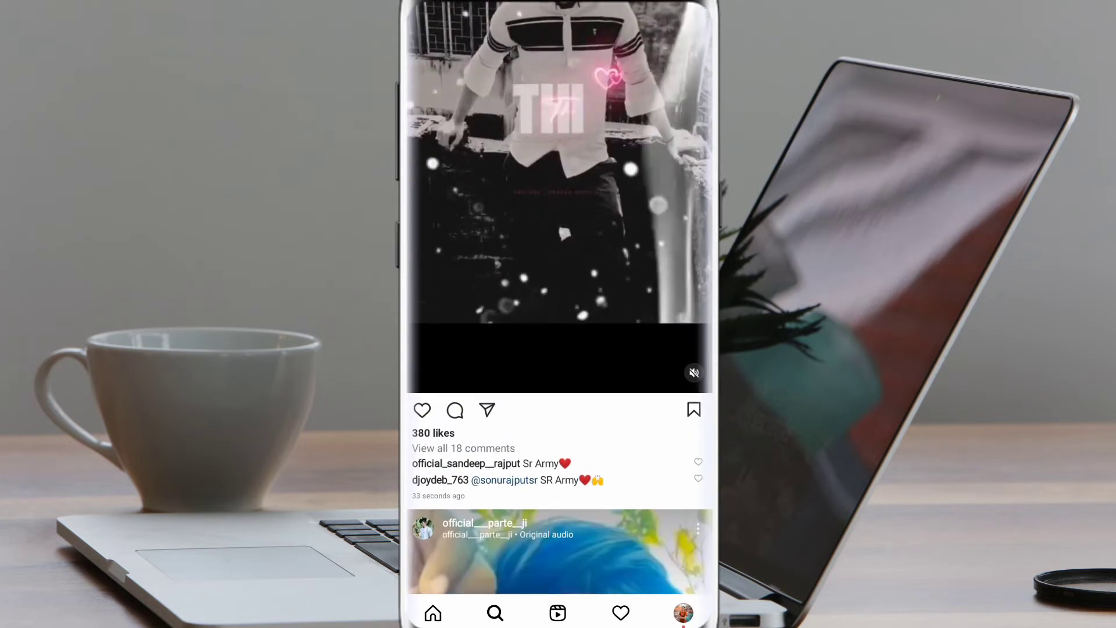
click(478, 408)
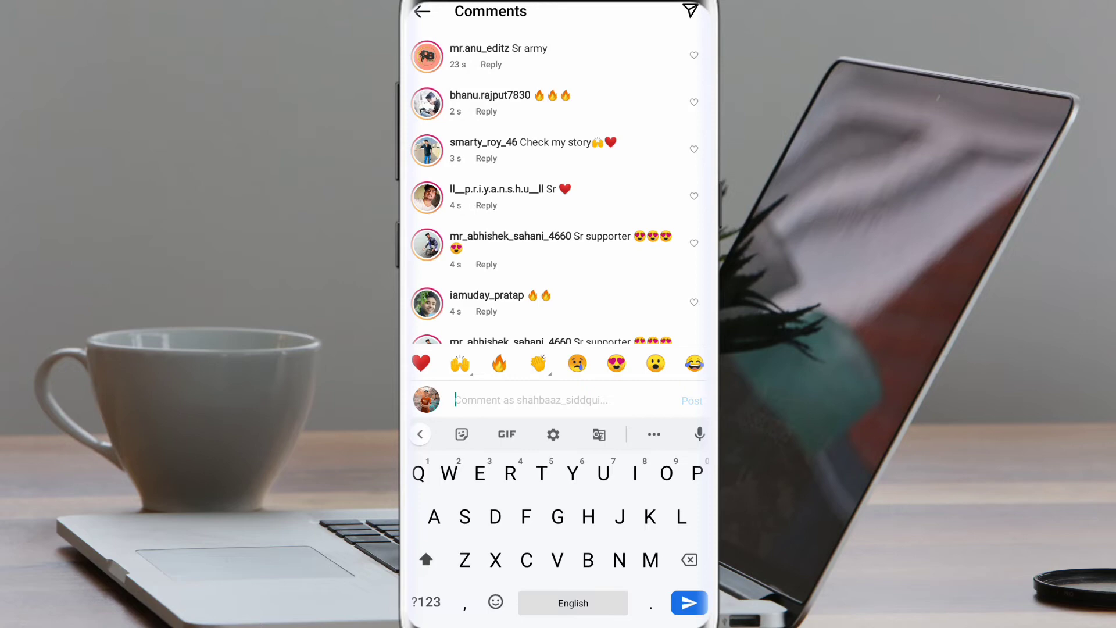
scroll(558, 218, down, 5)
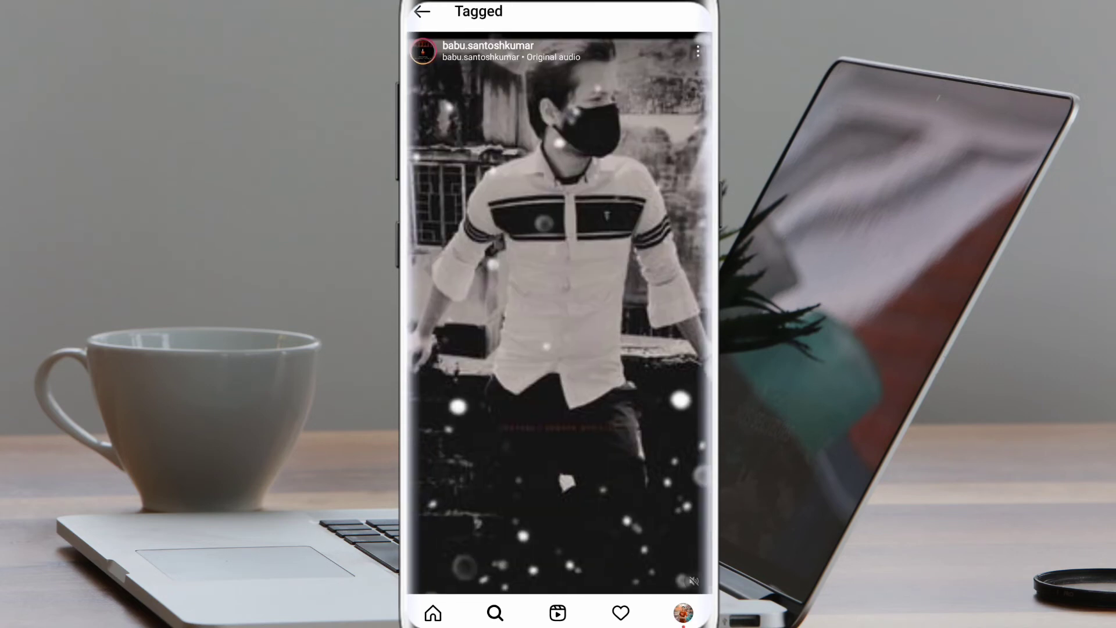
scroll(558, 313, down, 5)
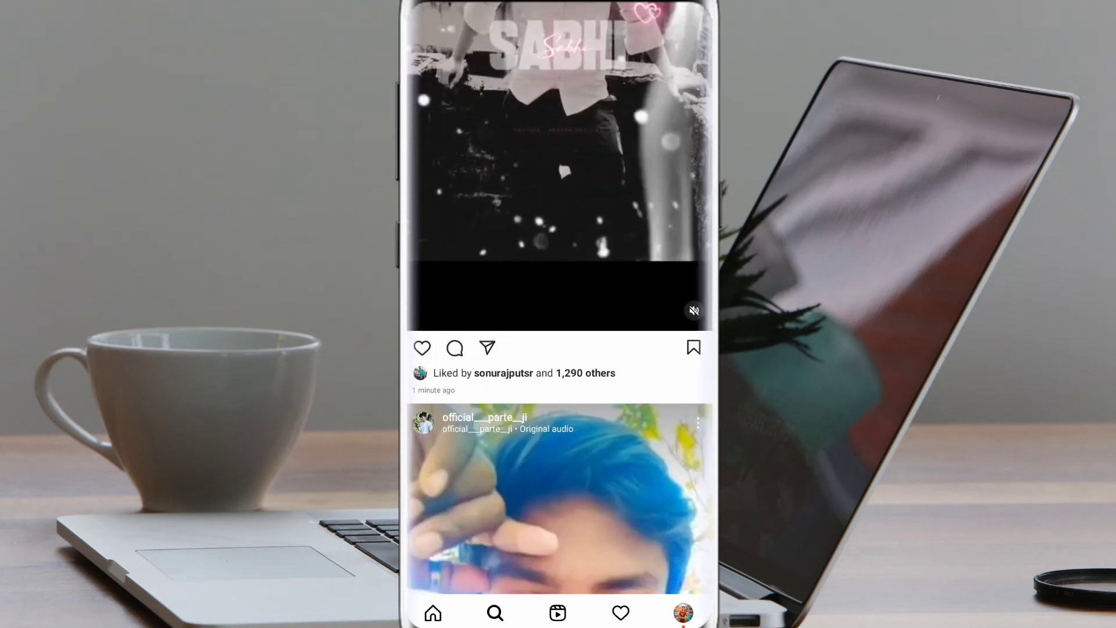
scroll(558, 314, up, 5)
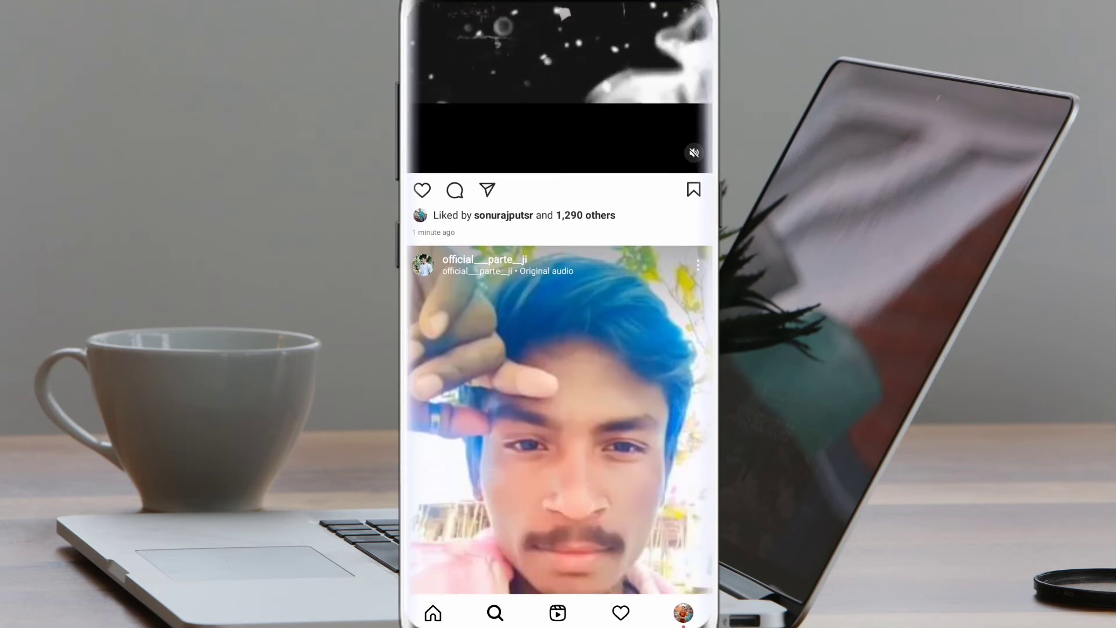
scroll(558, 314, up, 2)
scroll(559, 314, down, 5)
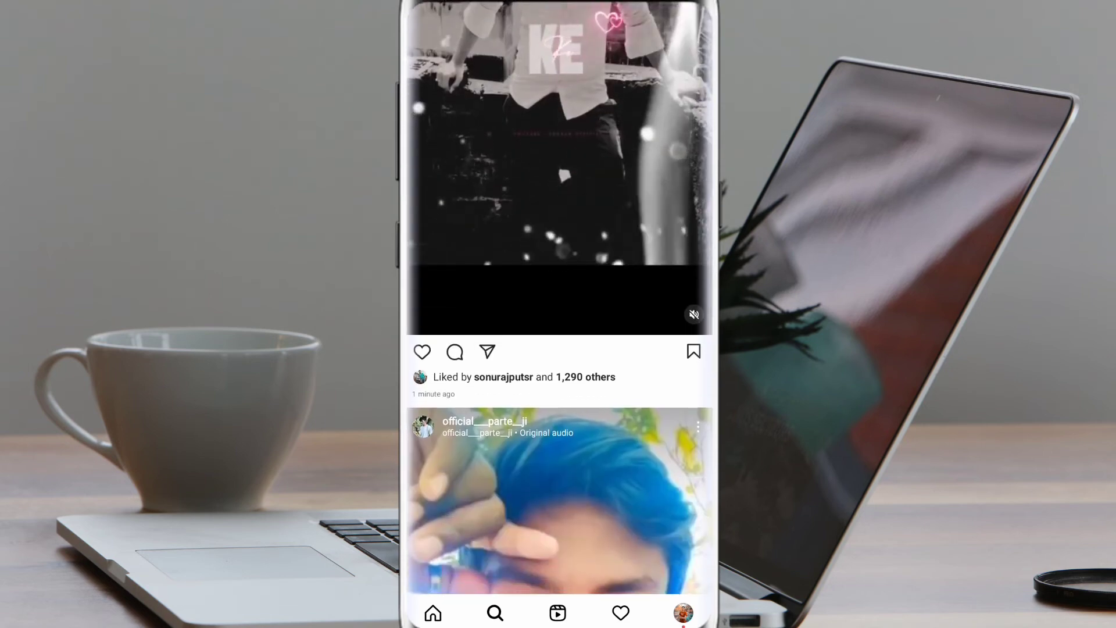
scroll(559, 313, up, 5)
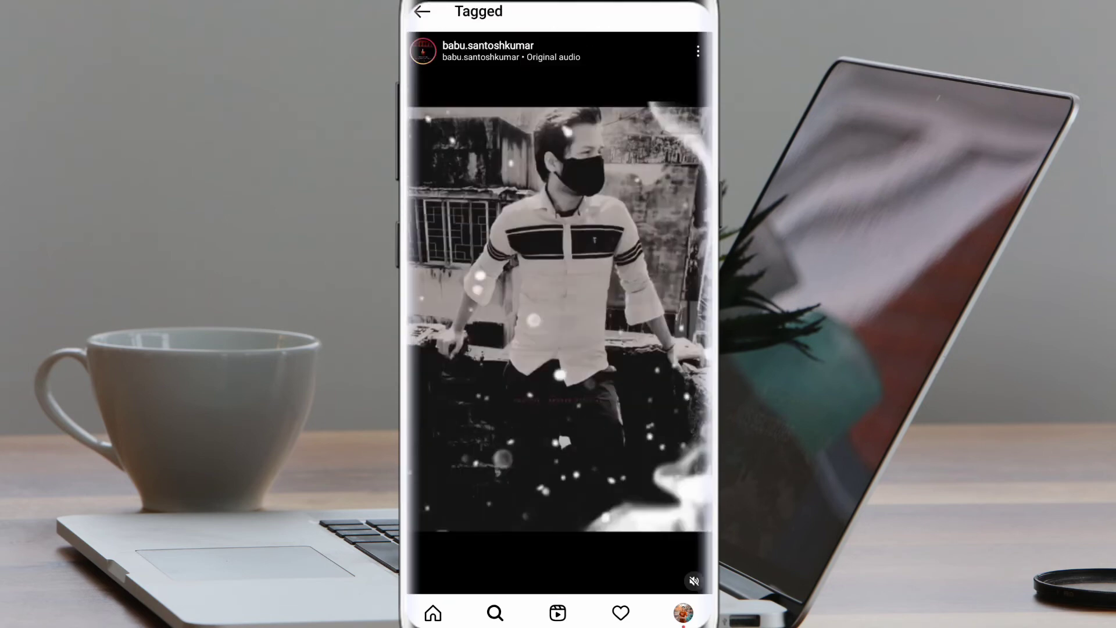
scroll(558, 314, down, 5)
click(559, 392)
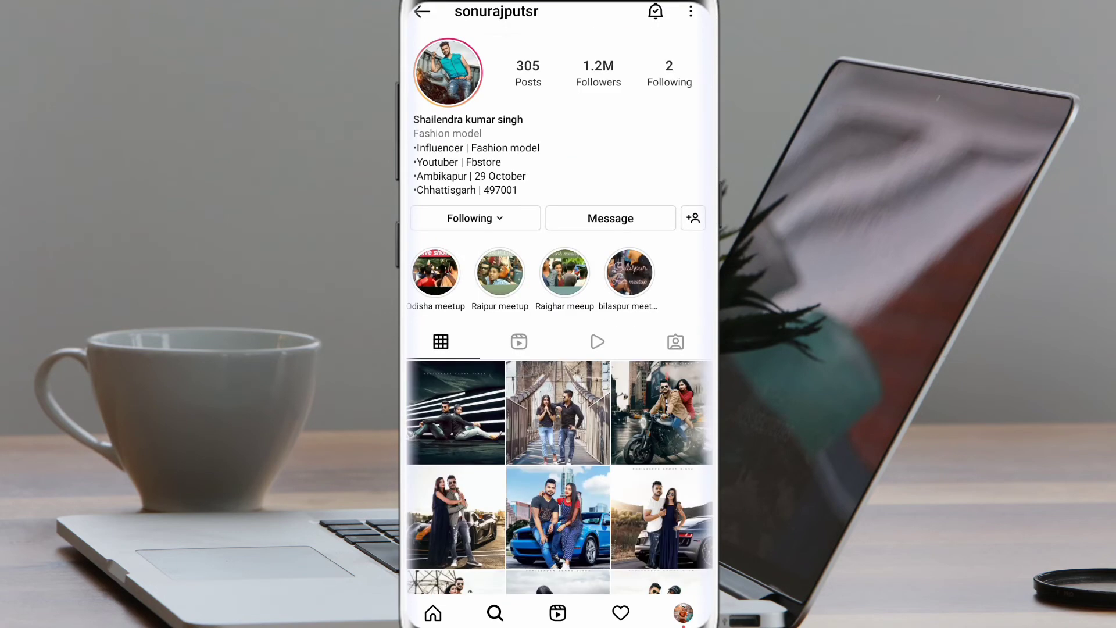
click(423, 12)
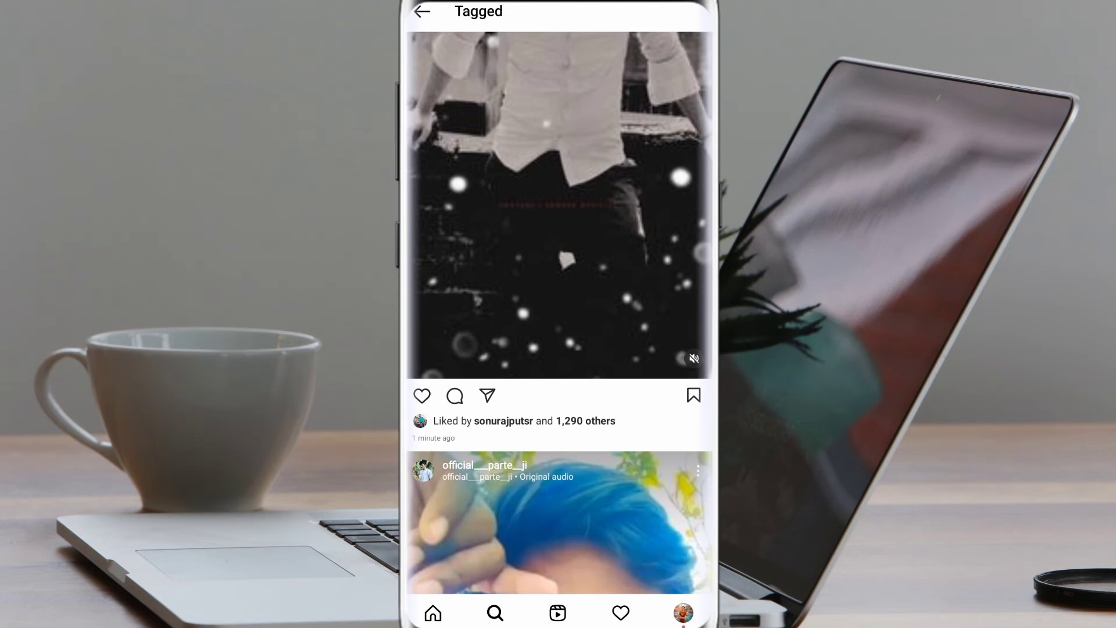
scroll(559, 314, up, 3)
scroll(558, 427, down, 5)
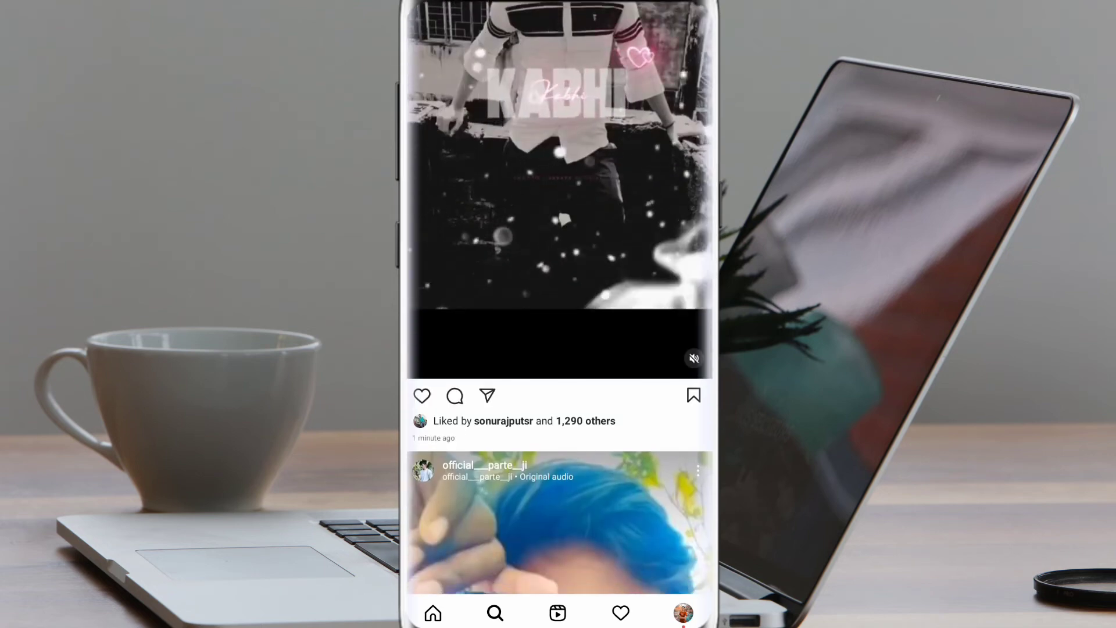
click(422, 11)
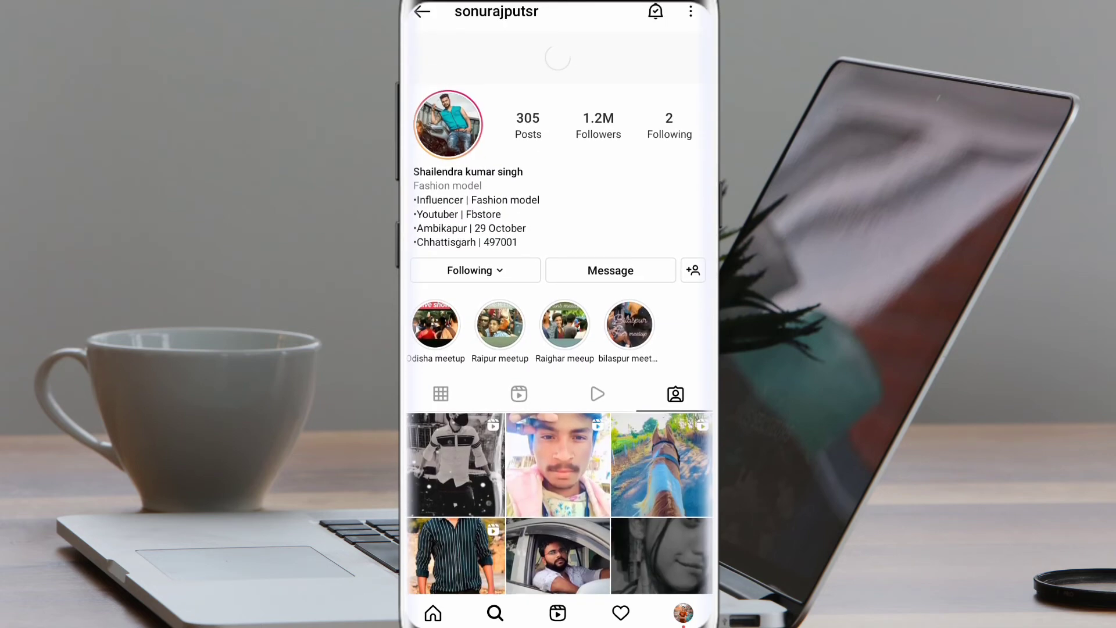
click(455, 410)
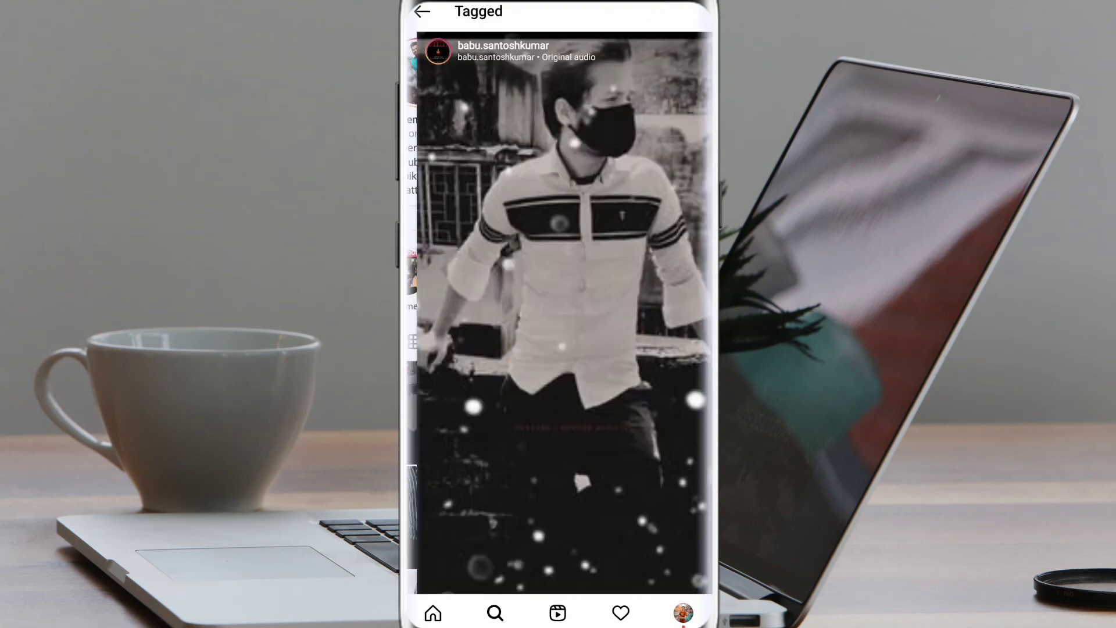
scroll(558, 426, down, 3)
scroll(559, 426, down, 5)
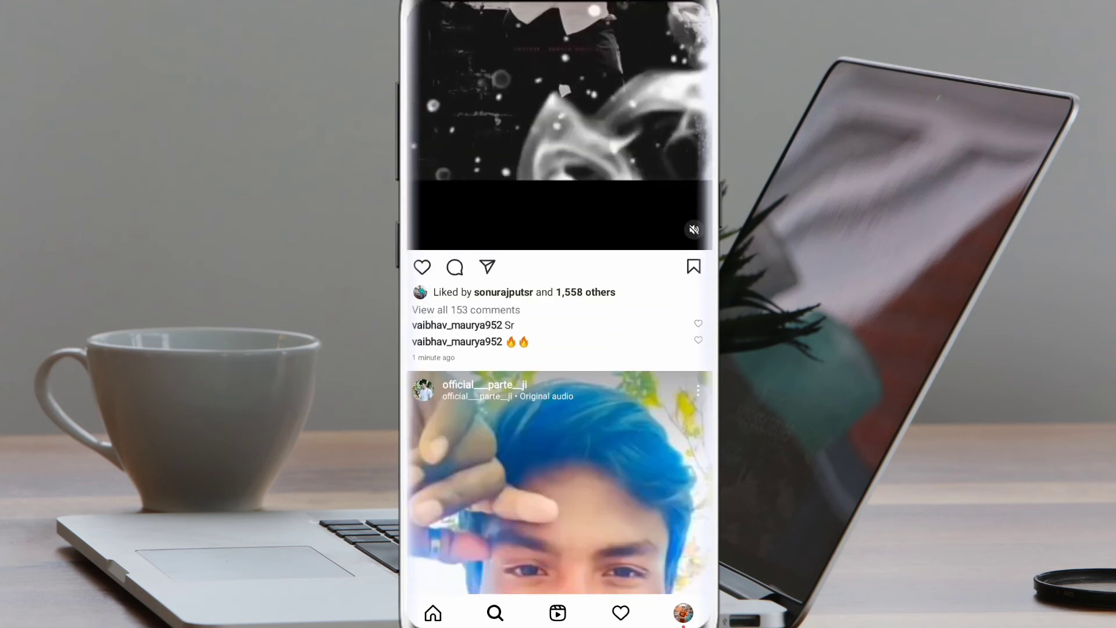
key(Escape)
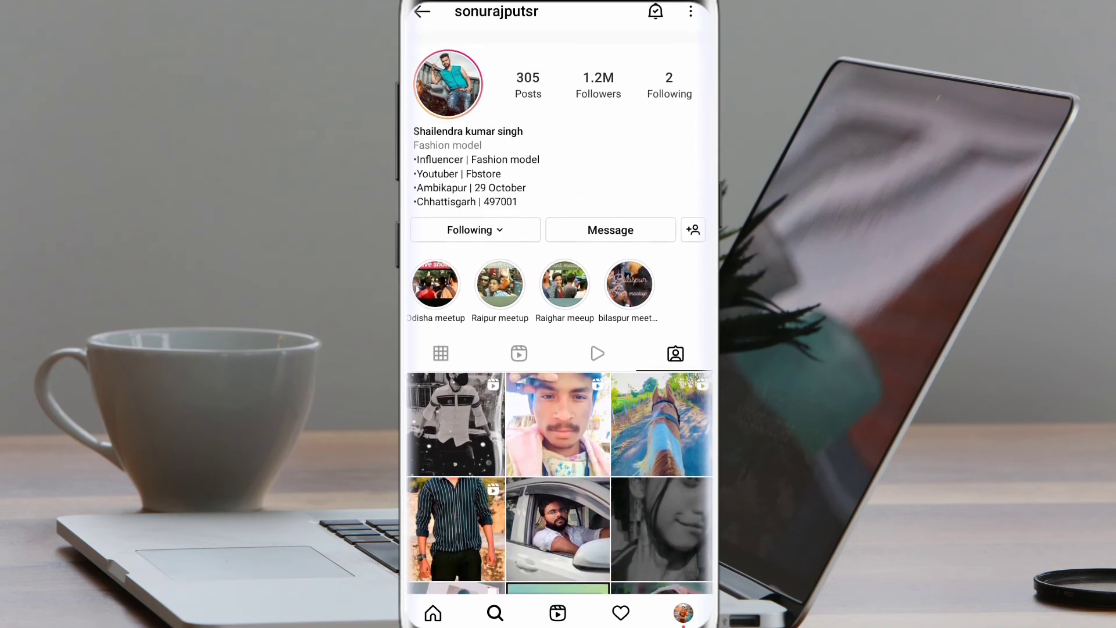
Check the first tagged reel at 1,661 likes, then pull down the notification shade.
click(455, 414)
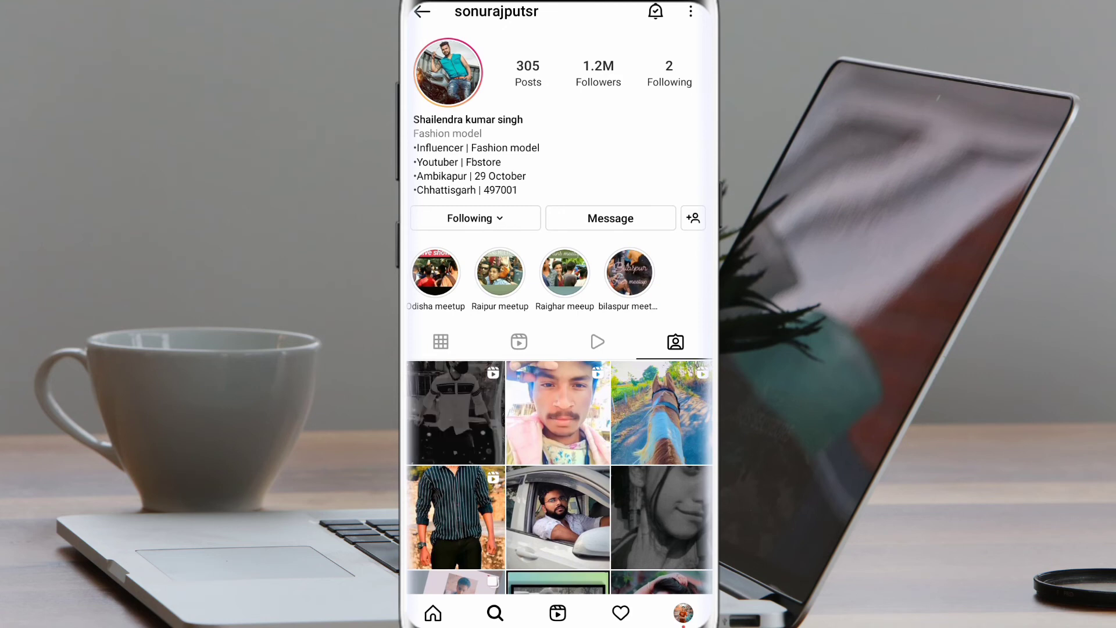
scroll(559, 348, down, 3)
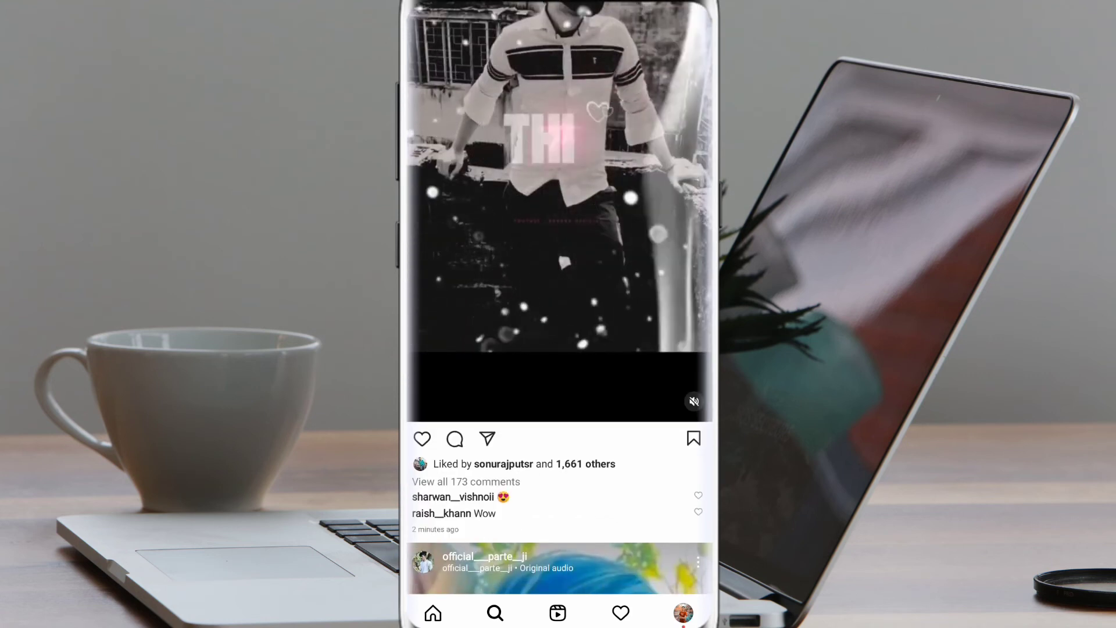
key(Escape)
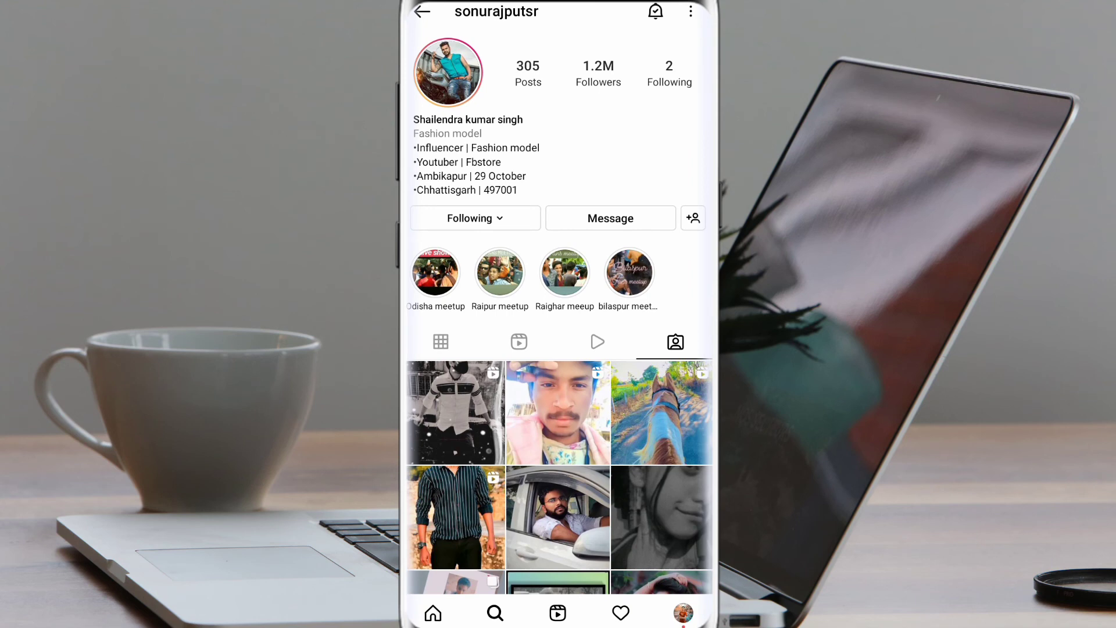
scroll(558, 348, down, 3)
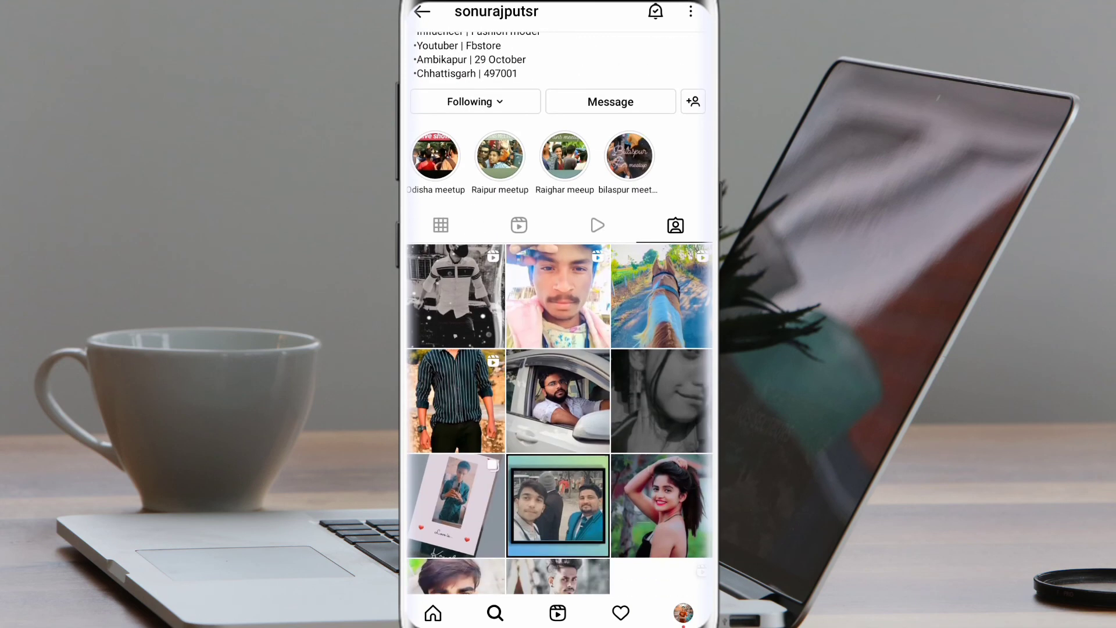
scroll(557, 348, down, 2)
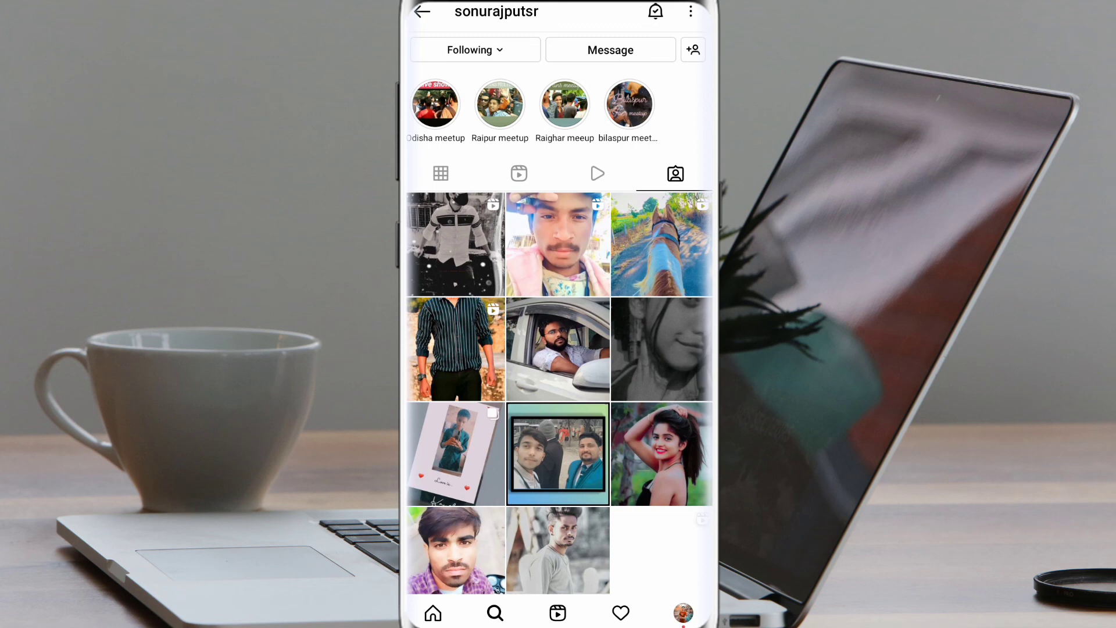
scroll(558, 349, down, 4)
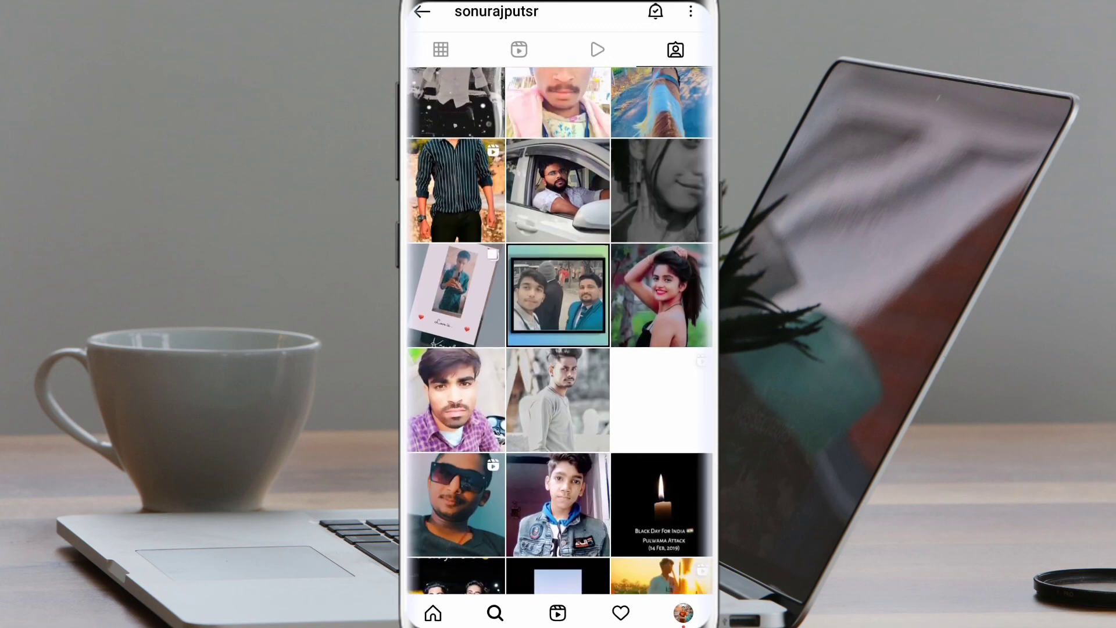
drag(558, 4, 559, 349)
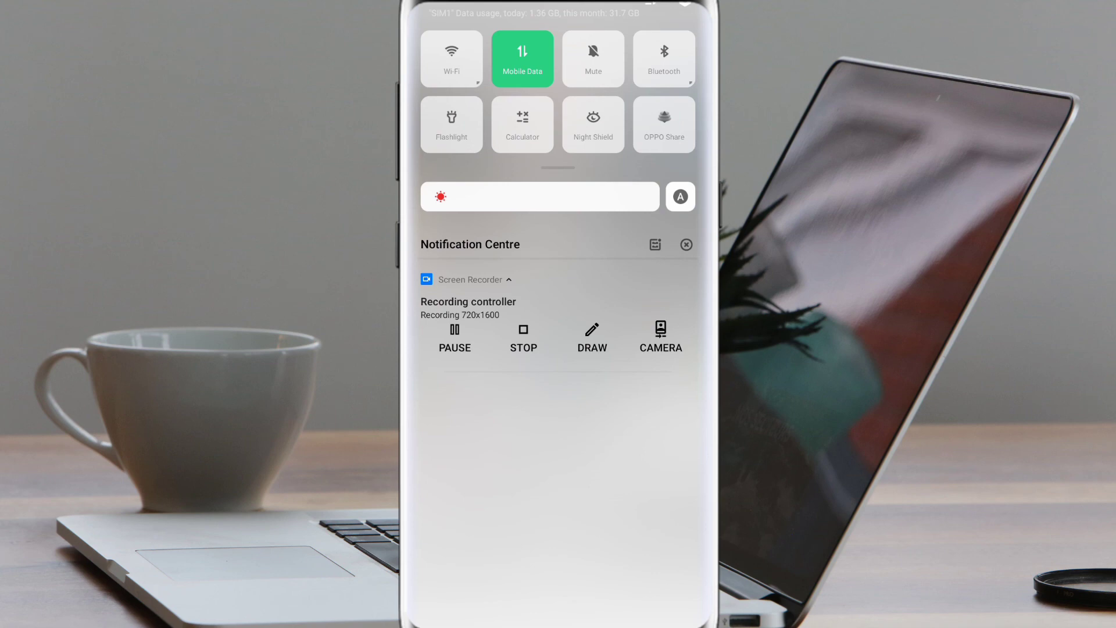